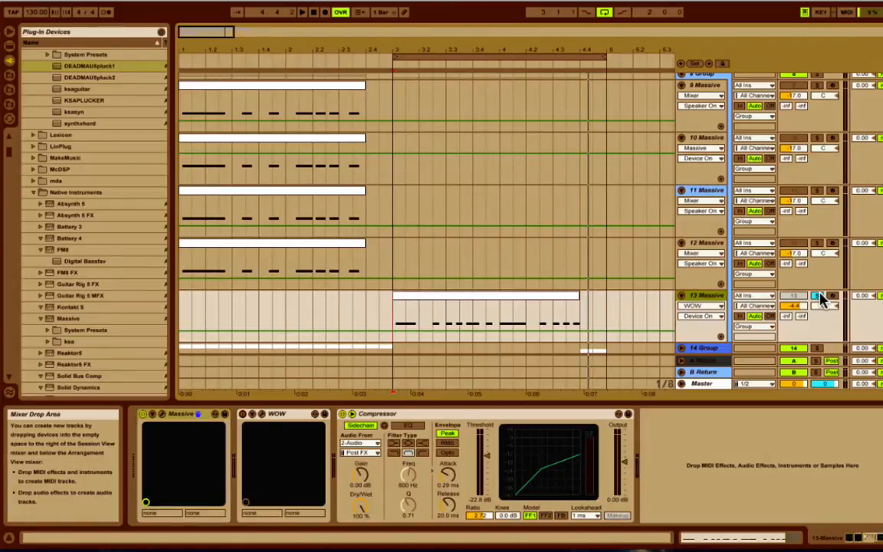
- Take the 13 Massive track out of solo and play back its MIDI clip to audition the bass
left_click(704, 297)
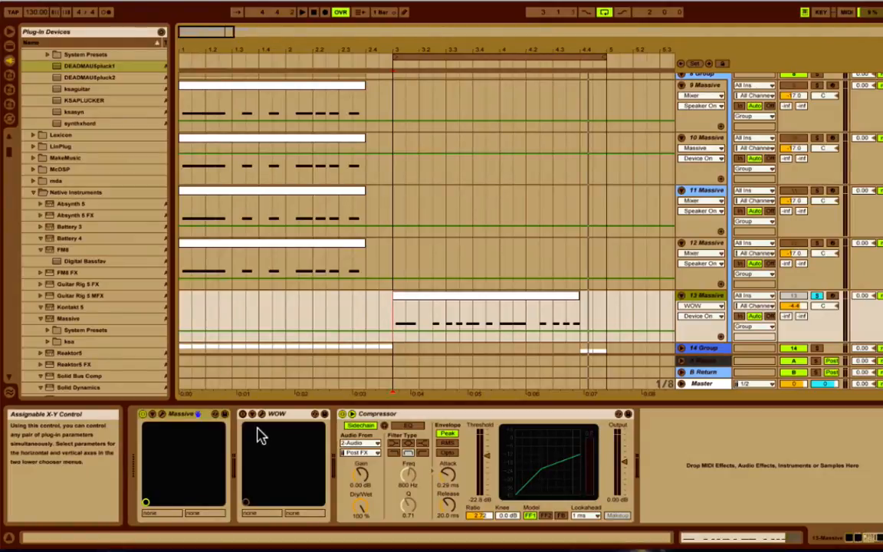
key("space")
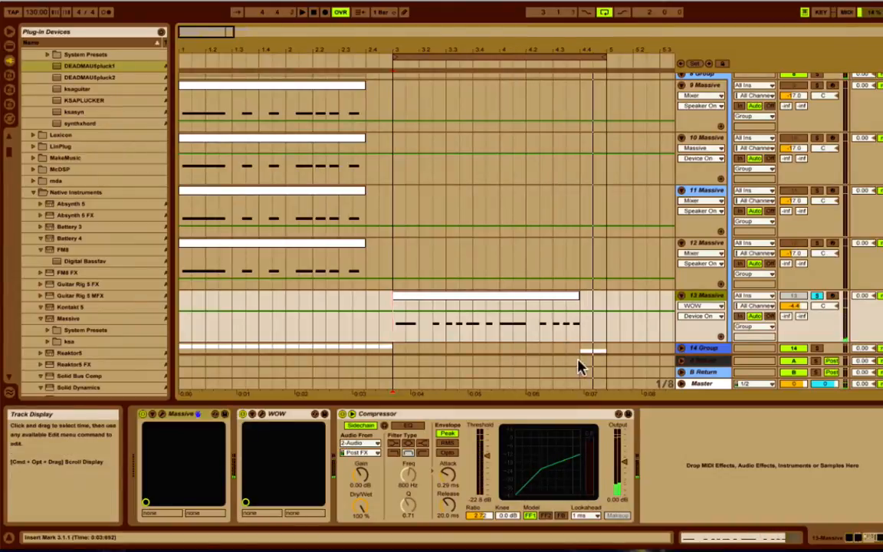
left_click(817, 296)
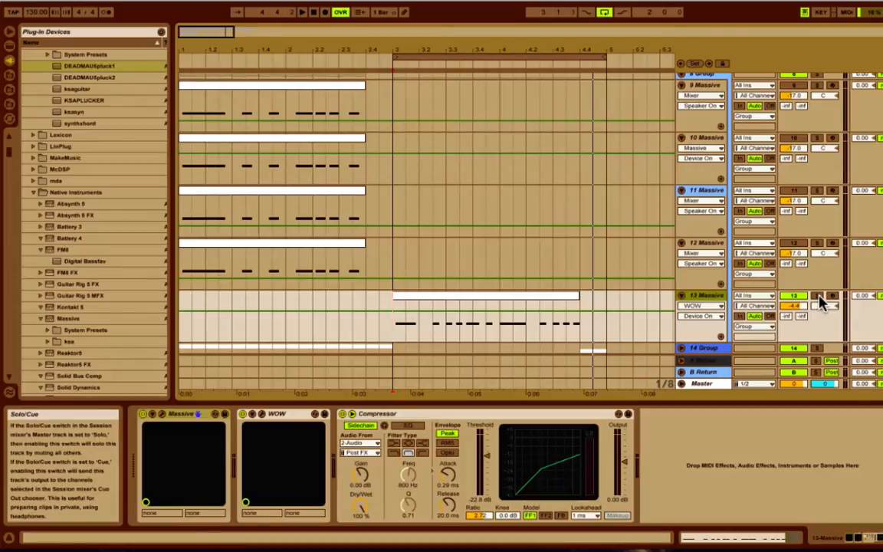
key("space")
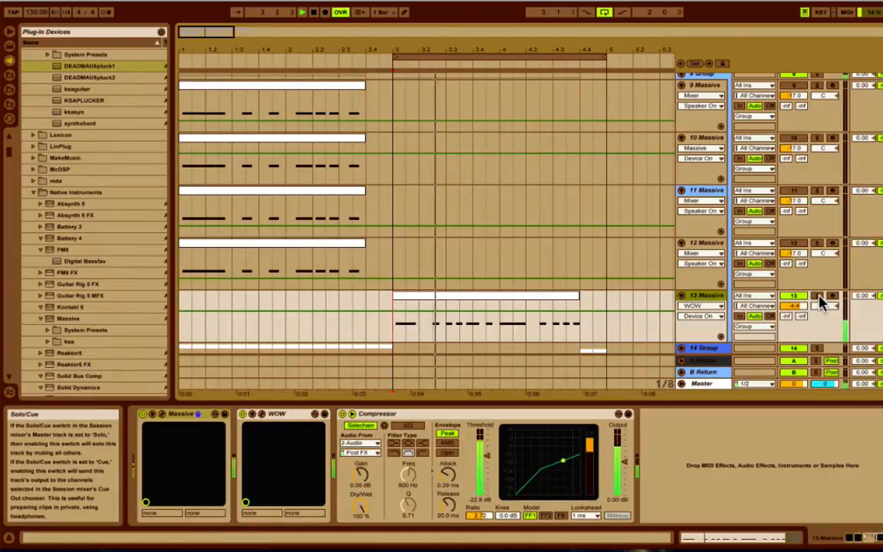
key("space")
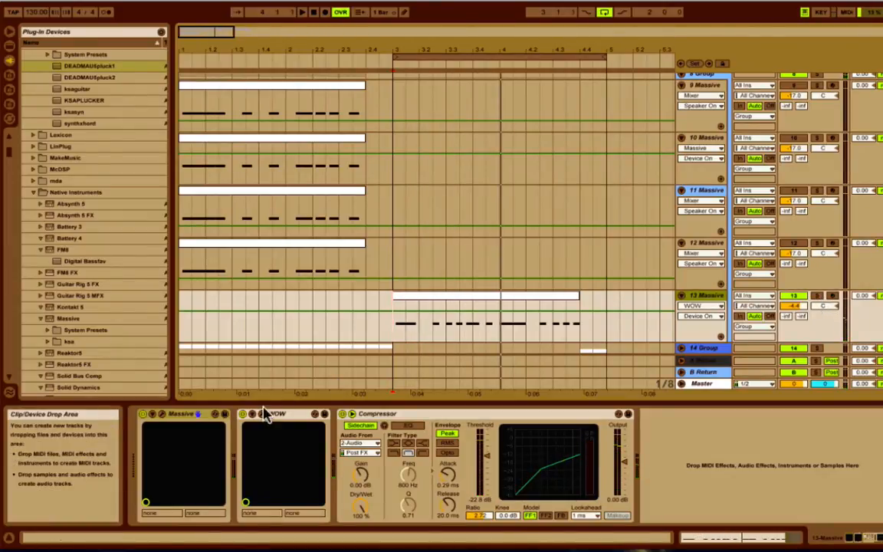
- Open the Massive plug-in window of track 13 and reposition it over the arrangement
left_click(240, 418)
left_click(162, 414)
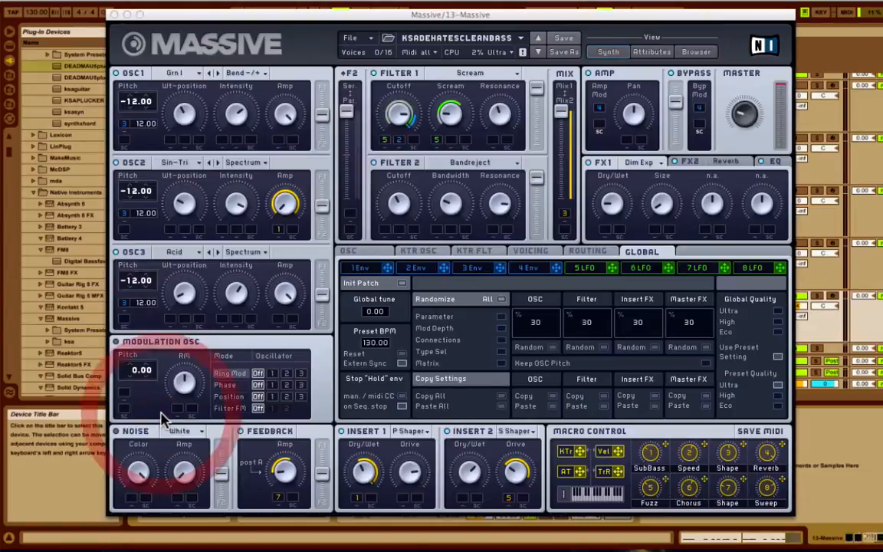
left_click_drag(404, 16, 391, 27)
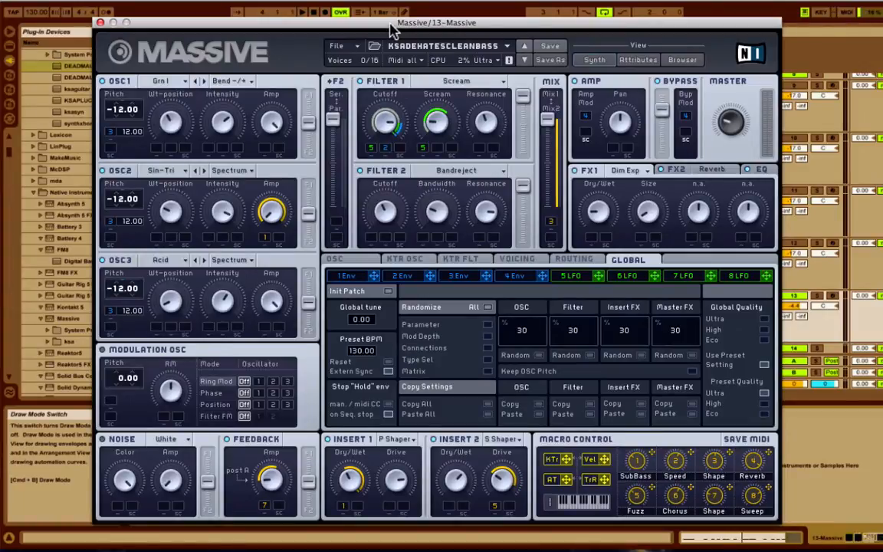
mouse_move(391, 28)
left_mouse_down()
mouse_move(497, 11)
mouse_move(404, 29)
left_mouse_up()
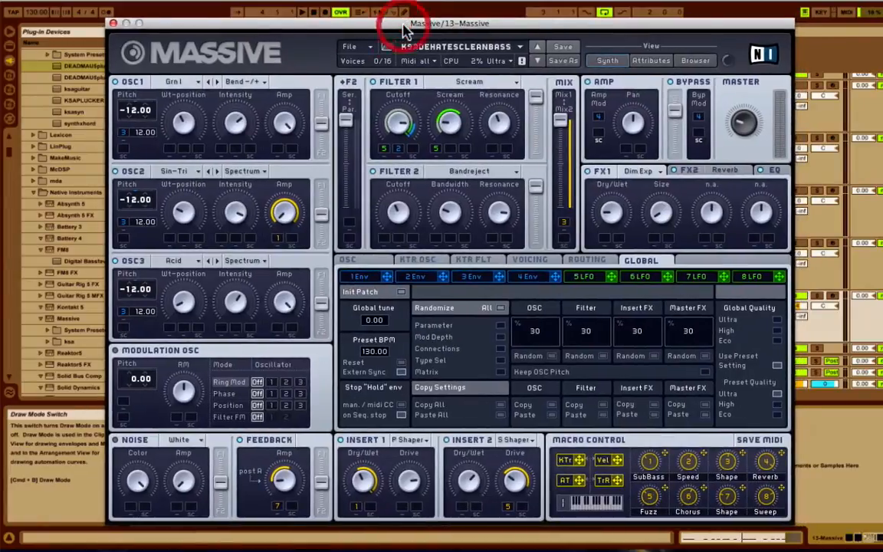
left_click_drag(513, 22, 603, 26)
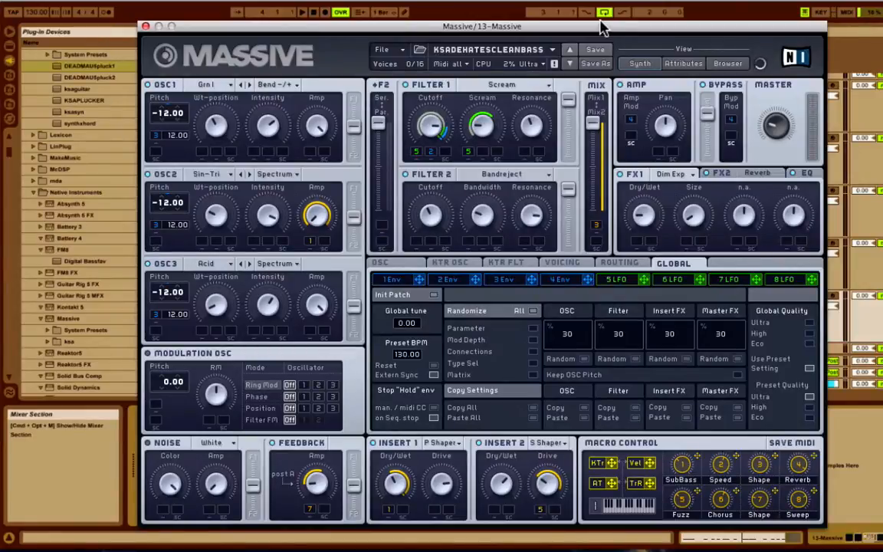
left_click_drag(602, 27, 601, 23)
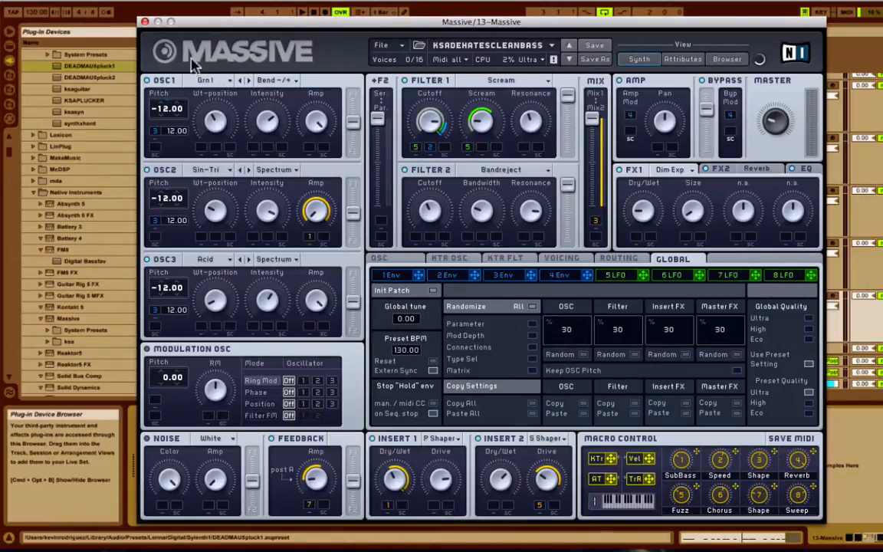
- Examine OSC1's wavetable, mode and pitch settings and the file options for a new sound
left_click(217, 90)
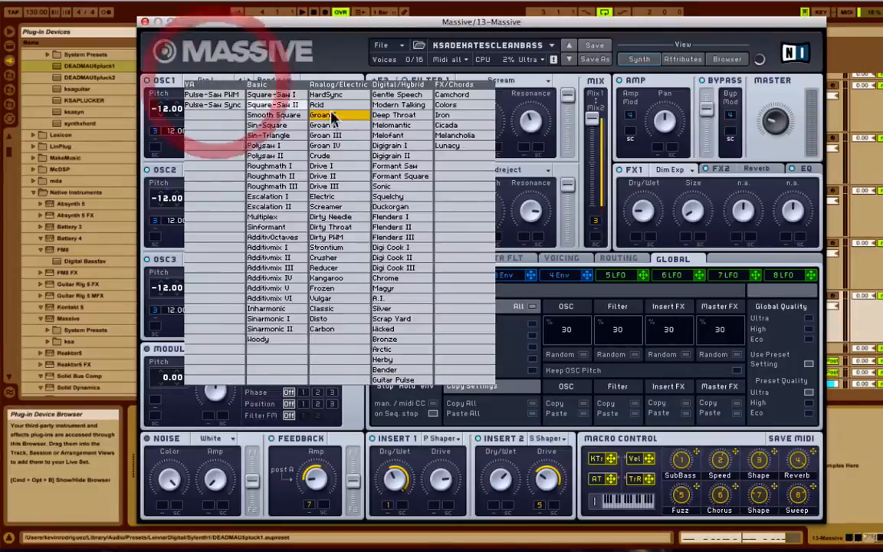
left_click(236, 61)
left_click(280, 83)
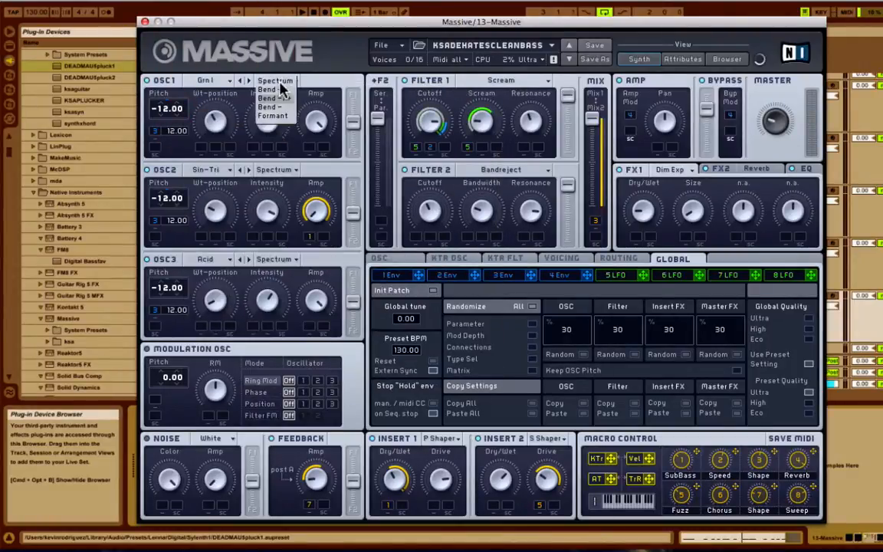
left_click(293, 65)
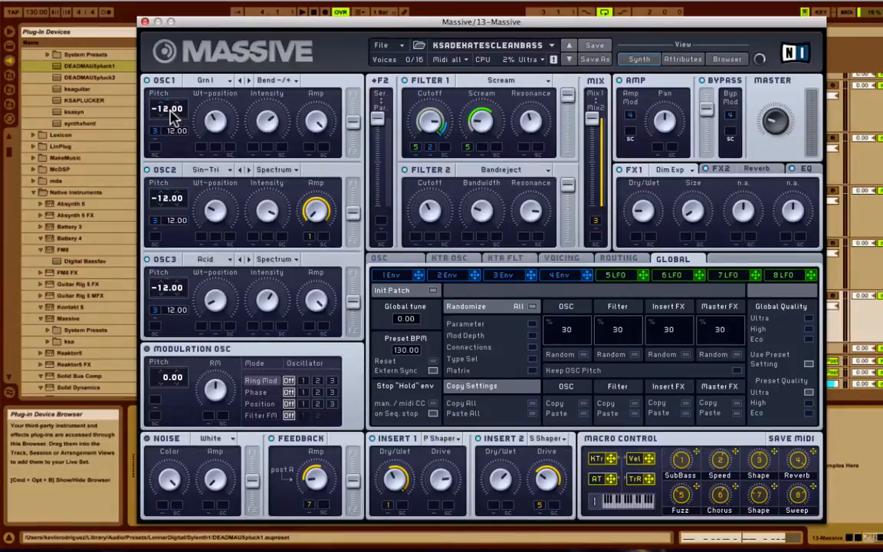
mouse_move(169, 120)
left_mouse_down()
mouse_move(169, 129)
mouse_move(172, 93)
mouse_move(171, 115)
left_mouse_up()
left_click(386, 46)
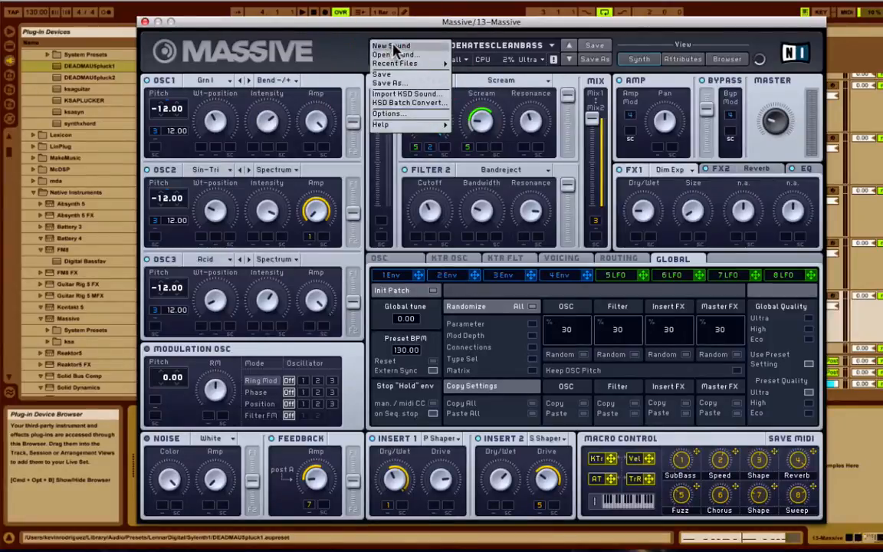
left_click(321, 49)
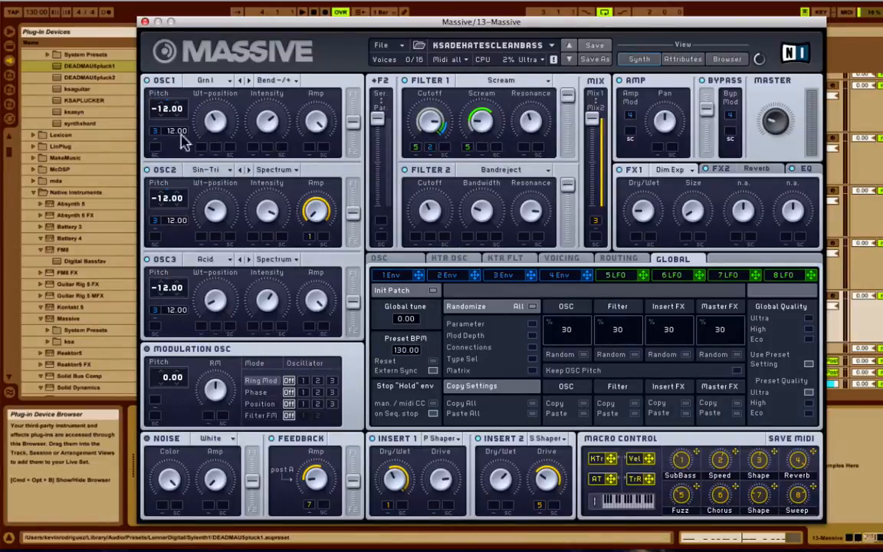
- Show the 3 Env envelope and assign it to OSC1's pitch modulation slot
left_click(521, 276)
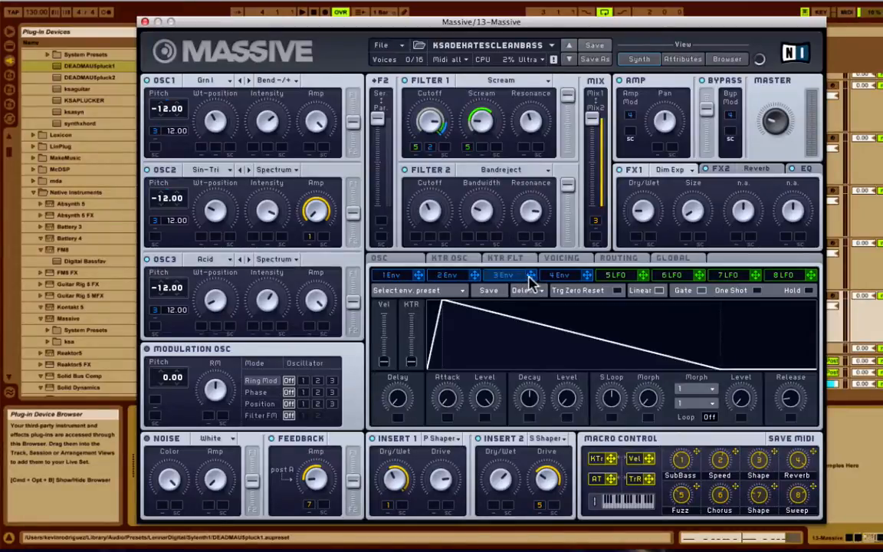
left_click_drag(531, 274, 159, 132)
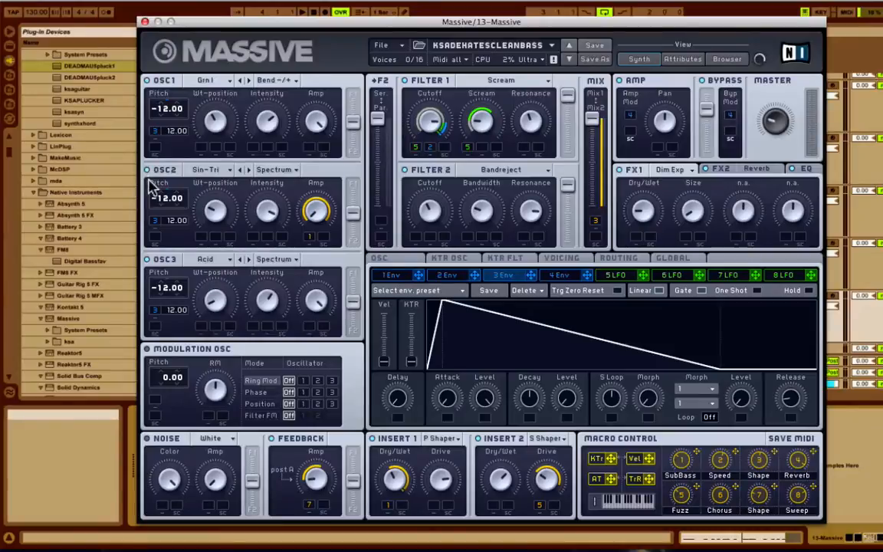
- Check OSC2's wavetable choices and assign the SubBass macro to OSC2's Amp modulation slot
left_click(205, 169)
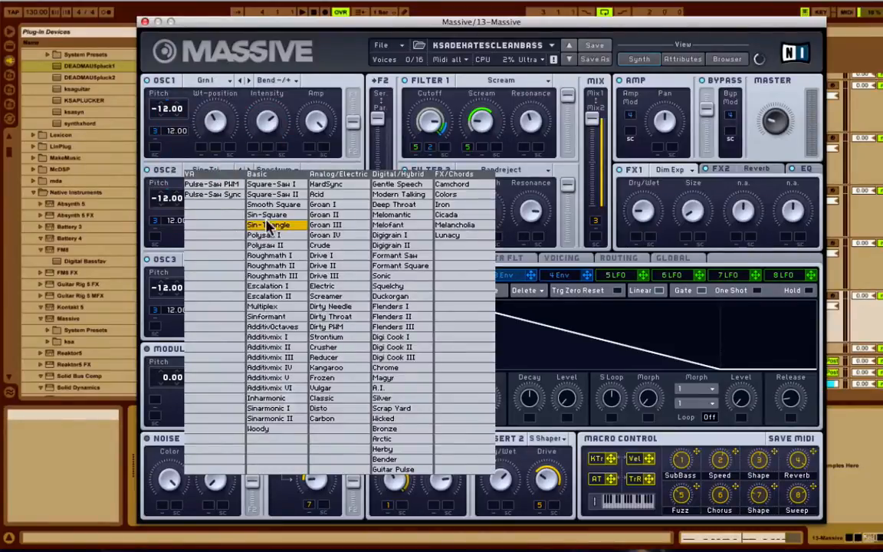
left_click(178, 170)
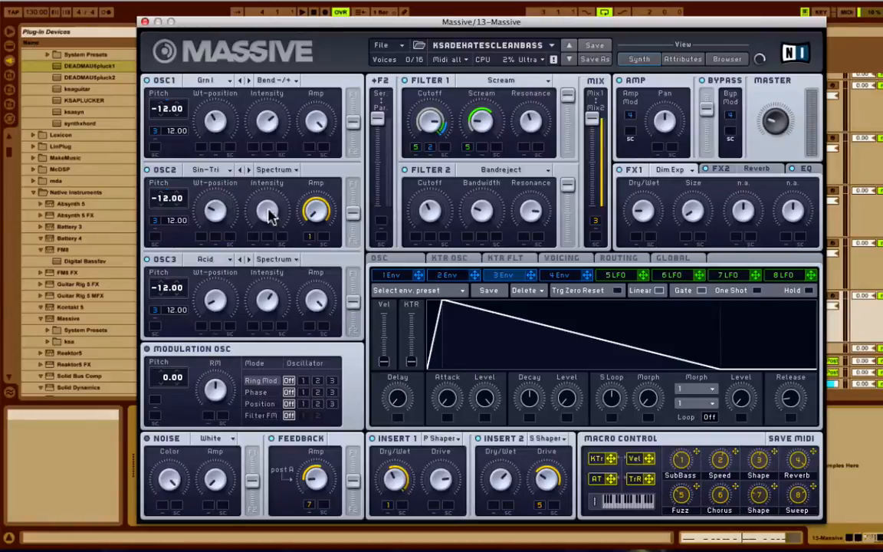
left_click(697, 452)
left_click(308, 236)
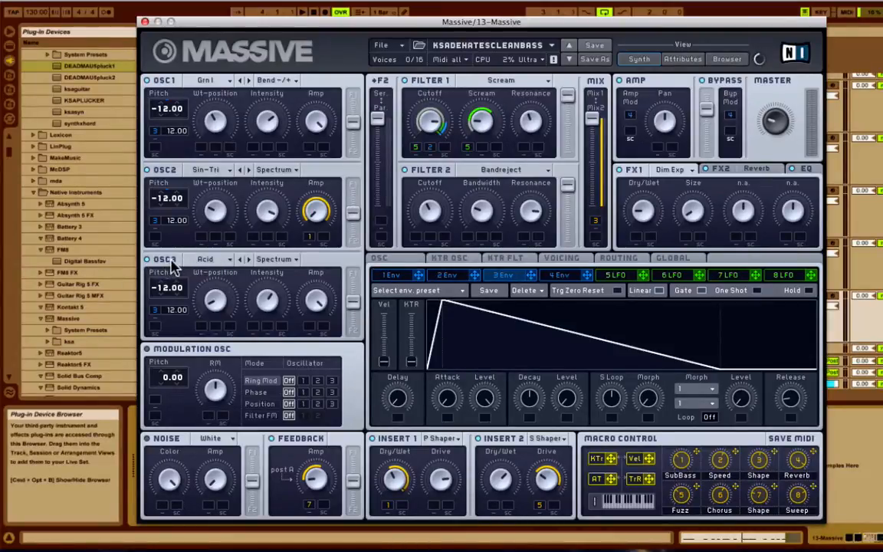
- Look through OSC3's wavetable choices around the Acid entry without changing the selection
left_click(211, 260)
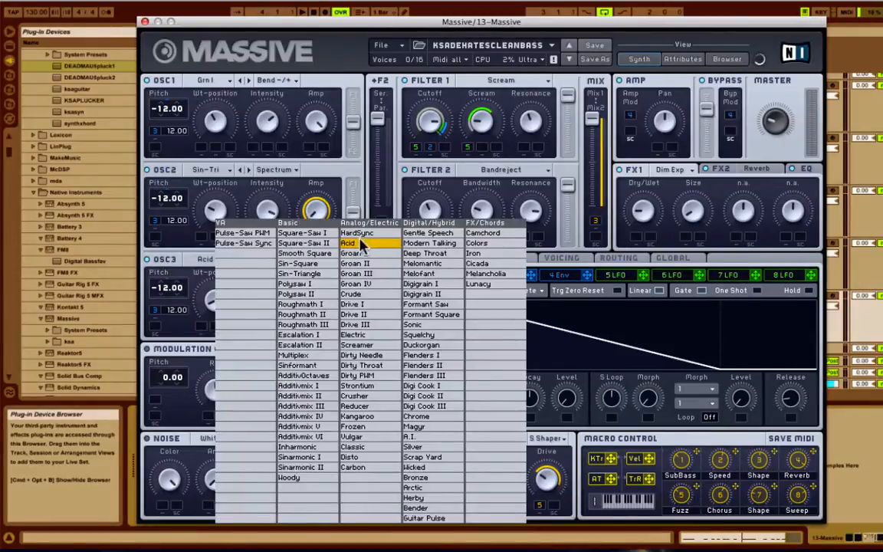
left_click(164, 247)
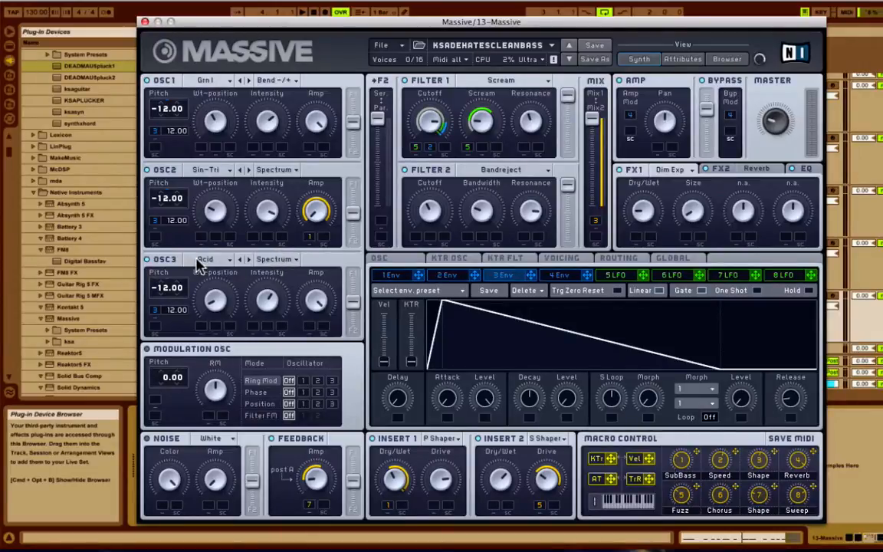
left_click(213, 261)
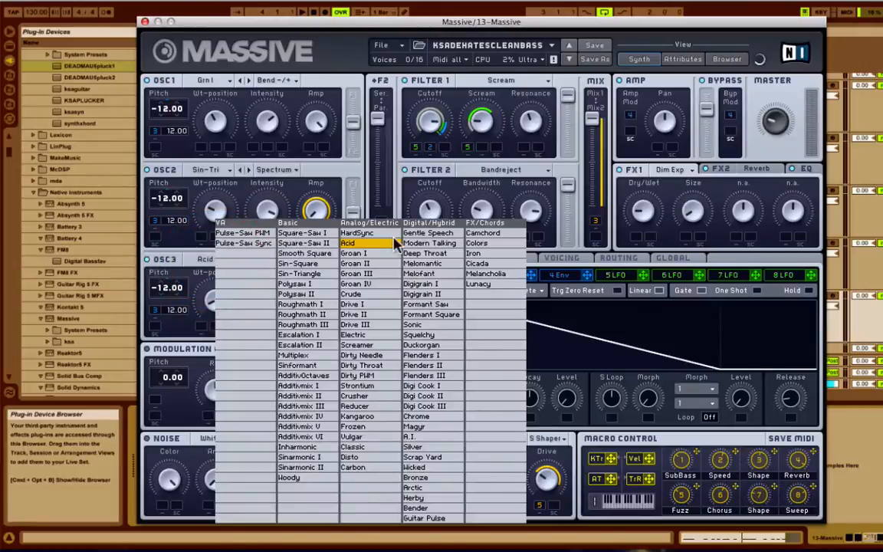
left_click(162, 259)
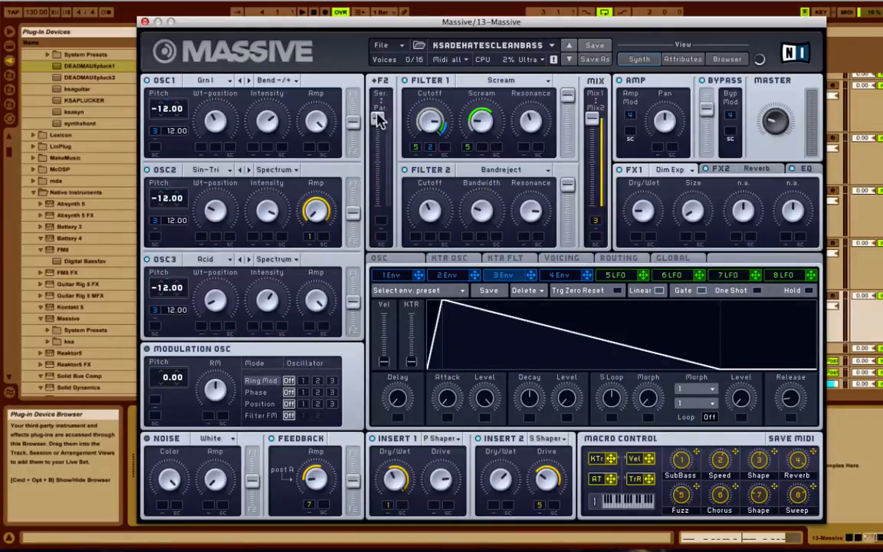
- Try the Filter 2 input fader at parallel and return it to serial
left_click_drag(378, 116, 388, 211)
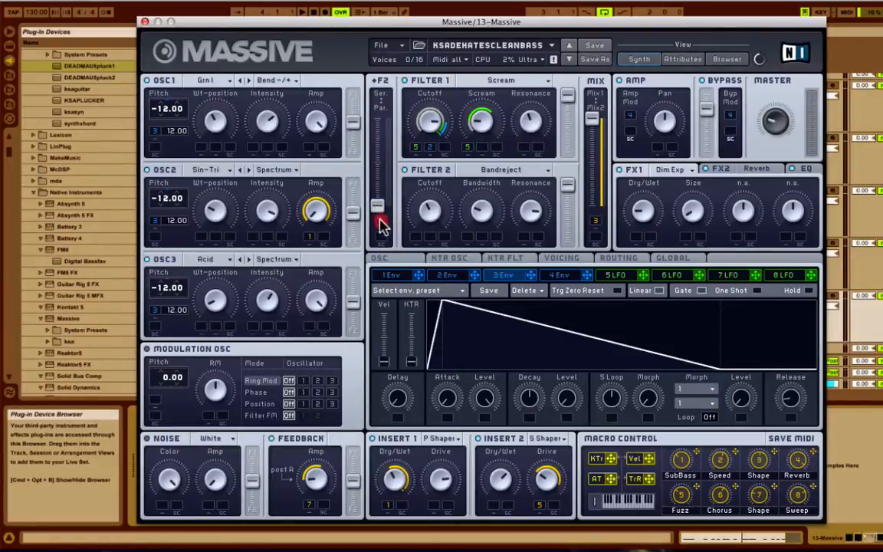
left_click(381, 239)
left_click_drag(381, 239, 385, 89)
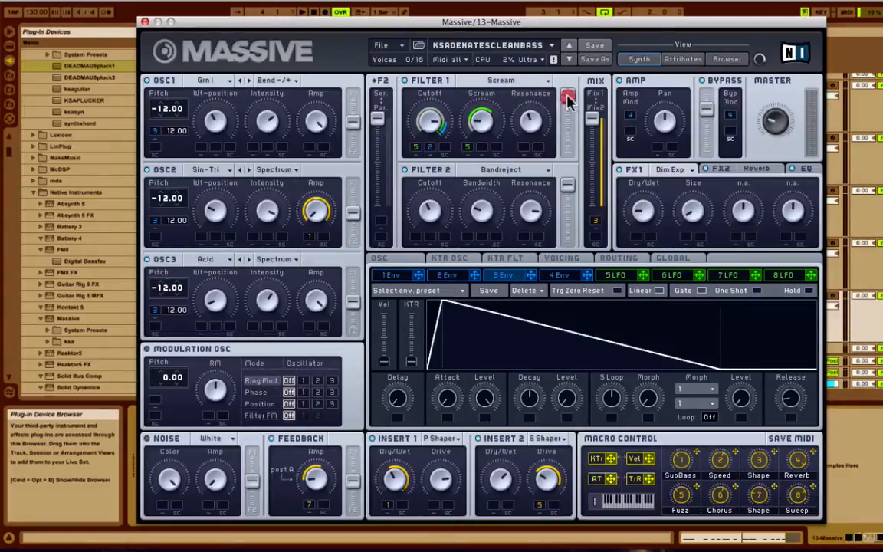
- Examine the filter output faders and the 5 LFO settings that modulate Filter 1's Cutoff
left_click(567, 182)
left_click(615, 275)
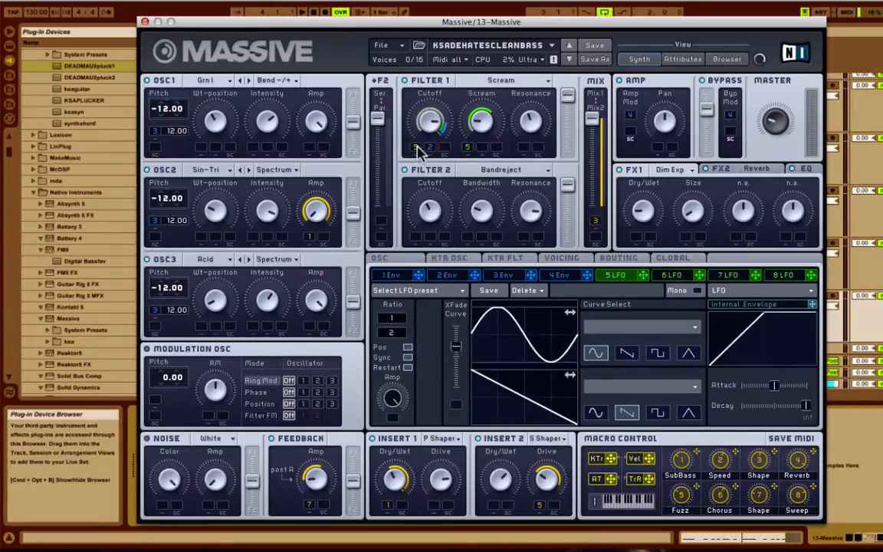
mouse_move(417, 147)
left_mouse_down()
mouse_move(418, 130)
mouse_move(411, 276)
mouse_move(429, 66)
left_mouse_up()
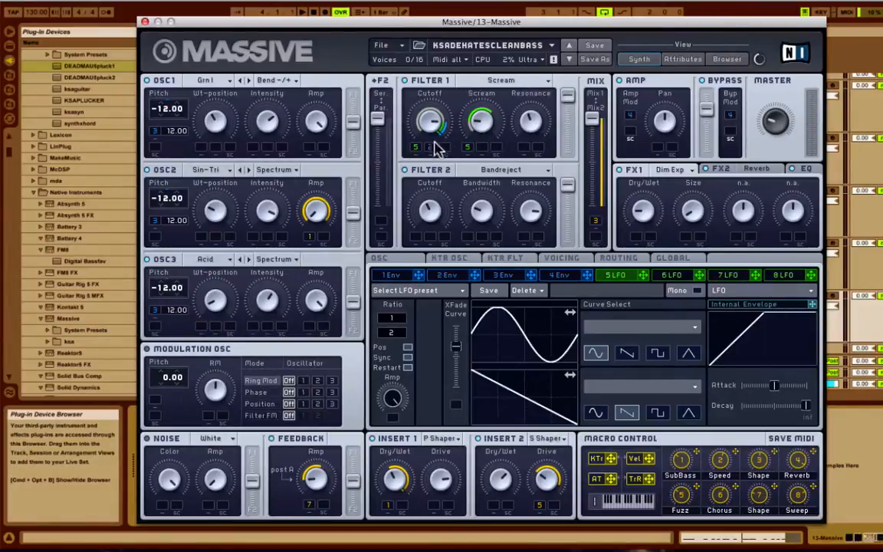
left_click(627, 277)
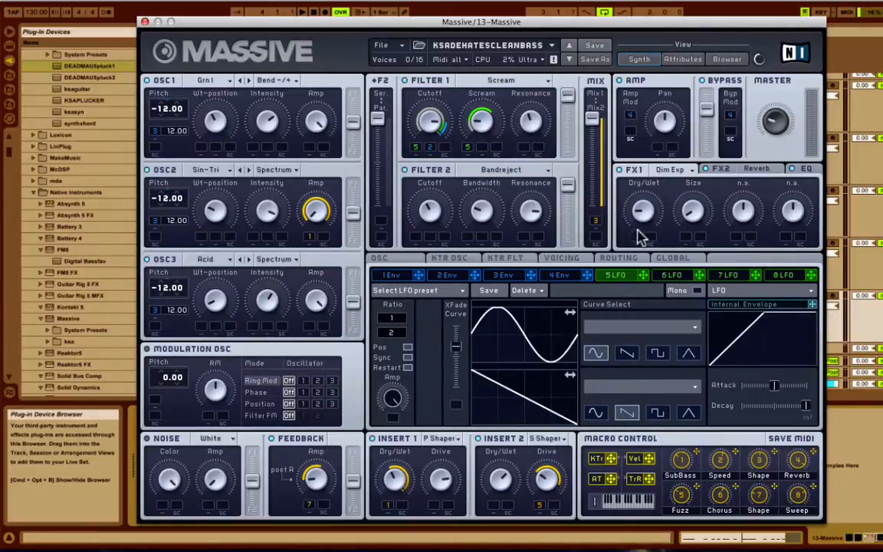
- Show the 2 Env envelope and inspect its modulation of Filter 1's Cutoff
left_click(445, 275)
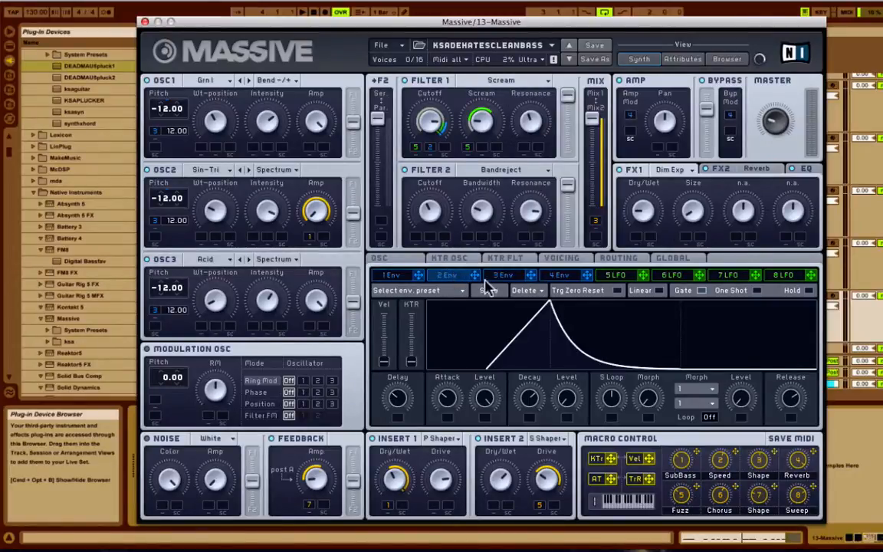
left_click_drag(430, 143, 431, 120)
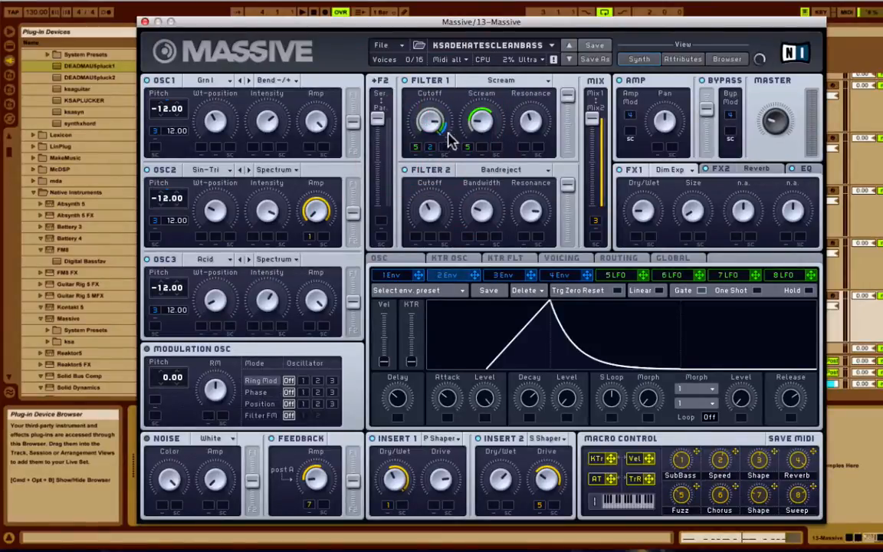
left_click(432, 123)
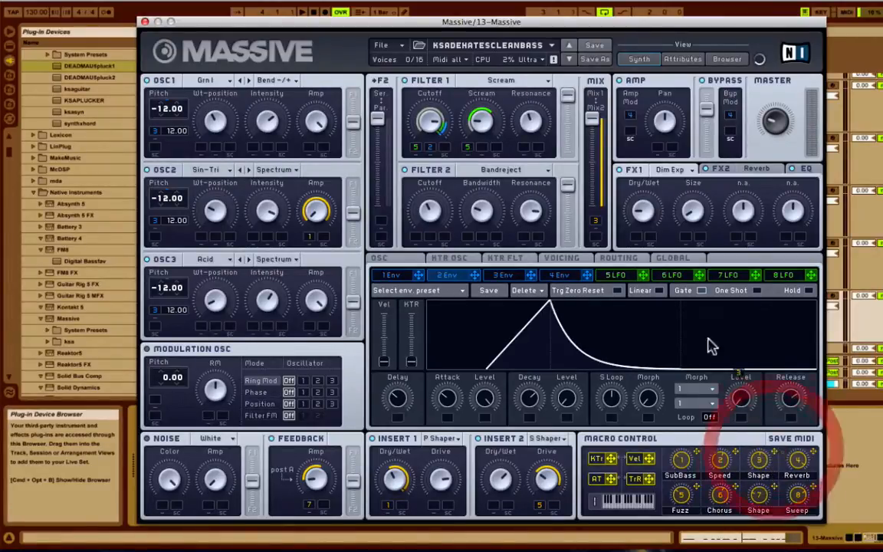
- Inspect the filter mix modulation slot and review the patch's routing and voicing settings
left_click(598, 222)
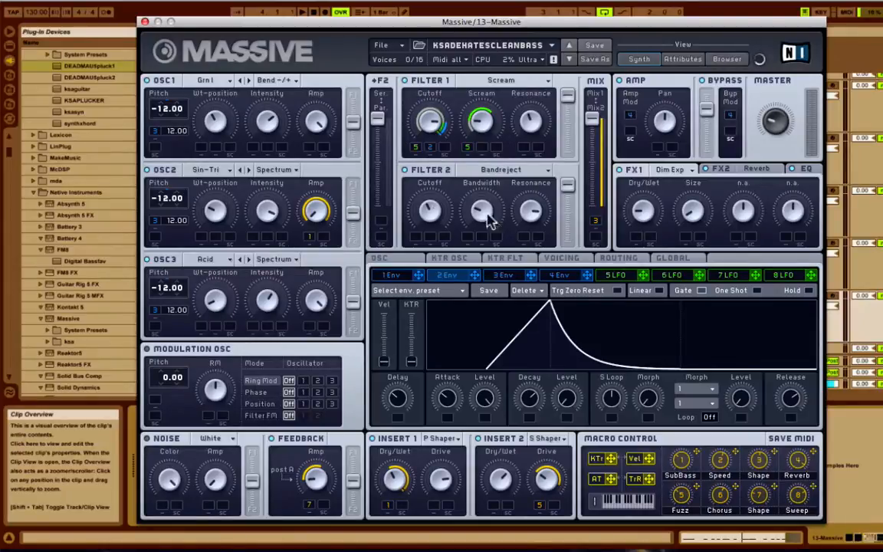
left_click(617, 259)
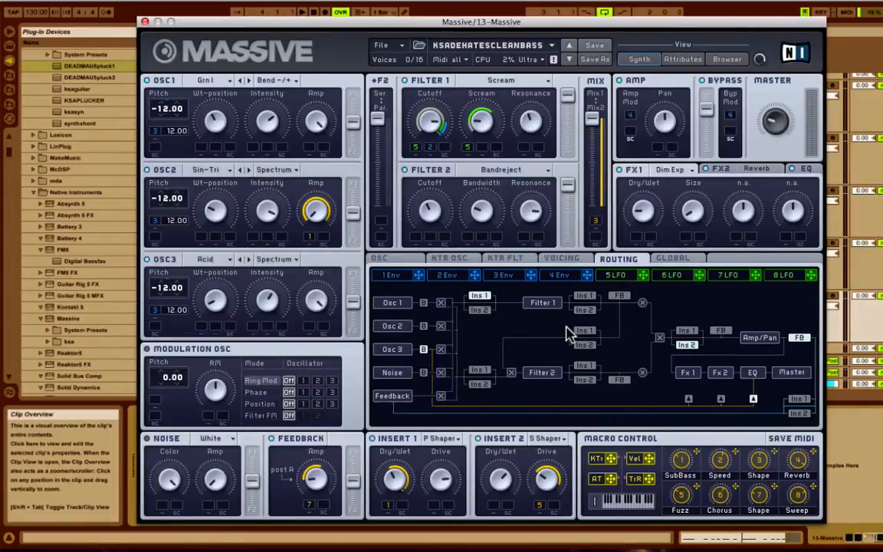
left_click(573, 261)
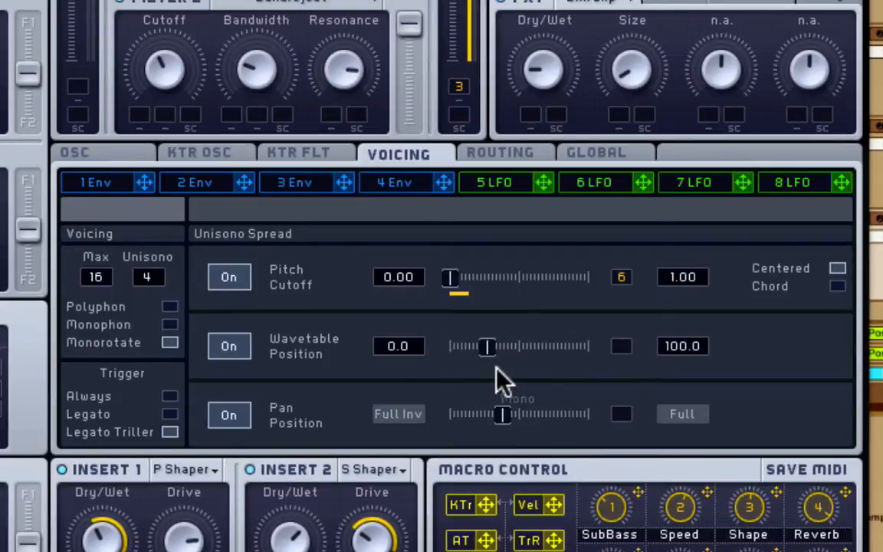
- Inspect the Pitch Cutoff slider in the Unisono Spread settings and its macro 6 modulation
left_click(451, 280)
mouse_move(449, 279)
left_mouse_down()
mouse_move(437, 279)
mouse_move(452, 281)
left_mouse_up()
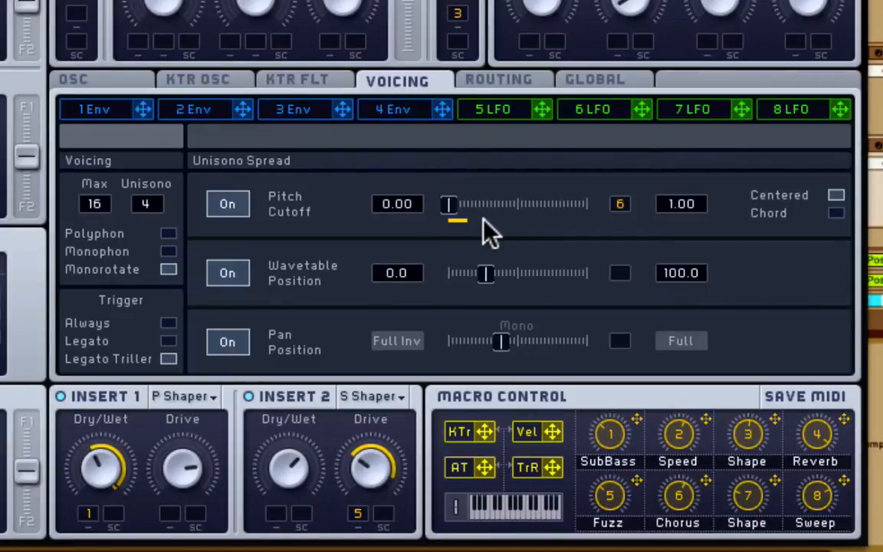
- Show the oscillator phase settings, try them with Restart via Gate off, and turn it back on
left_click(125, 82)
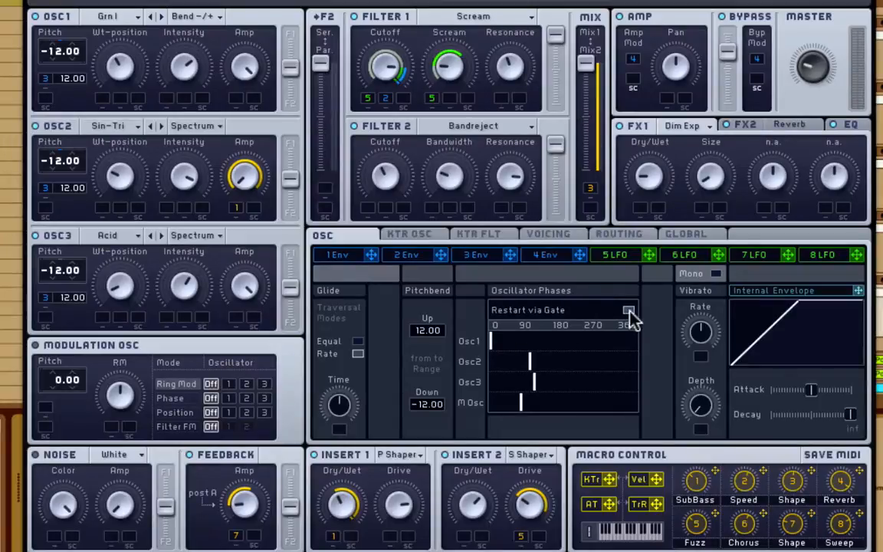
left_click(628, 312)
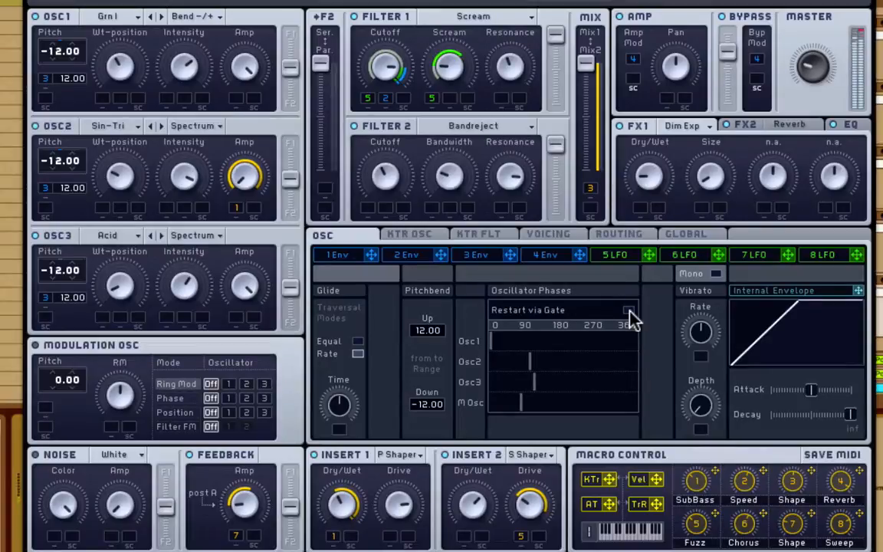
left_click(628, 311)
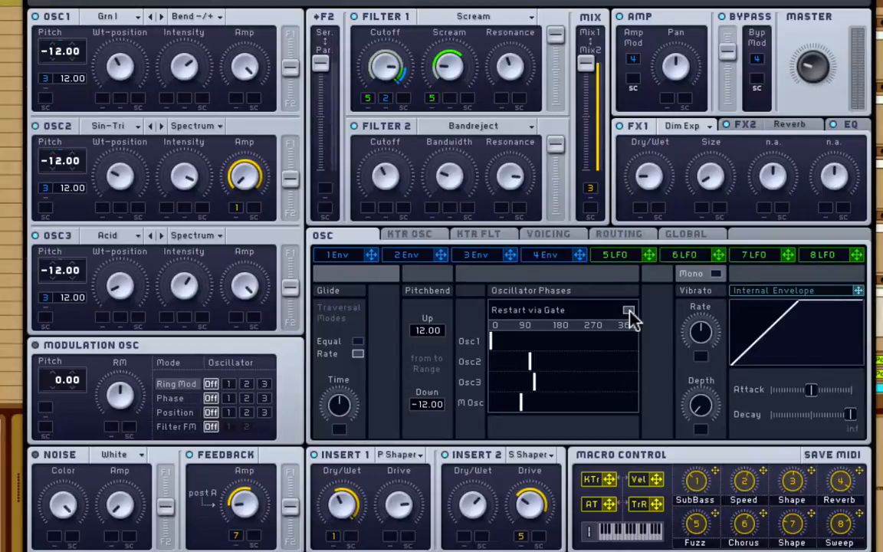
left_click(489, 343)
- Check OSC1's selection in the list of available wavetables and close the list
left_click(115, 16)
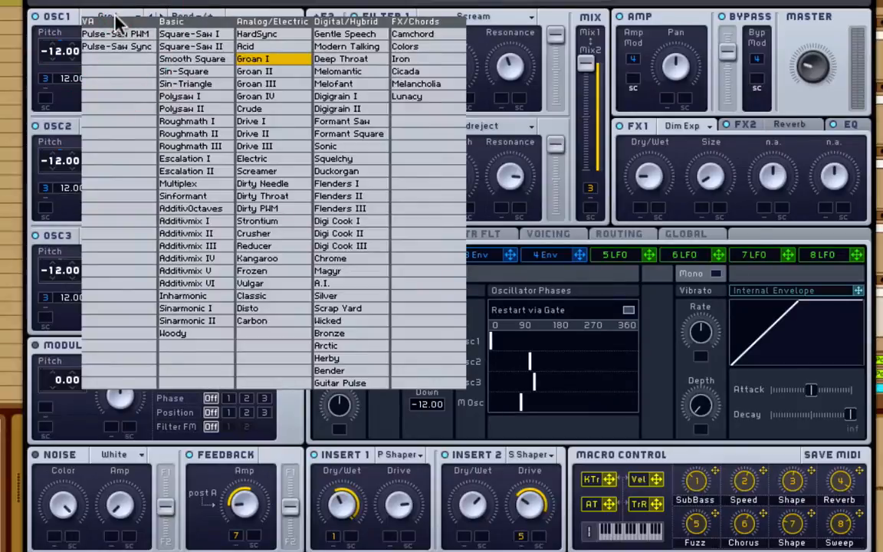
left_click(109, 18)
left_click(211, 2)
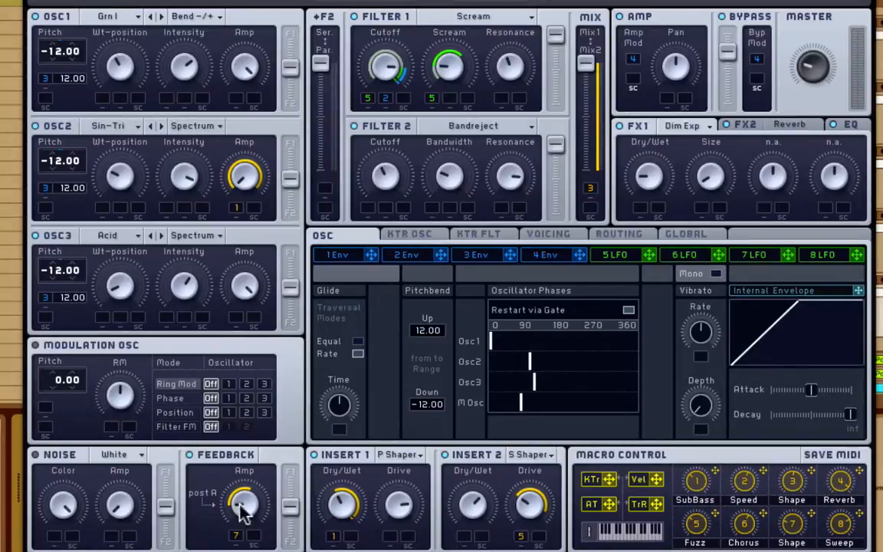
- Examine the Feedback Amp and the effect types chosen for Insert 1 and Insert 2, including Insert 2's Drive modulation
mouse_move(249, 512)
left_mouse_down()
mouse_move(253, 495)
mouse_move(243, 503)
left_mouse_up()
left_click(350, 457)
left_click(398, 456)
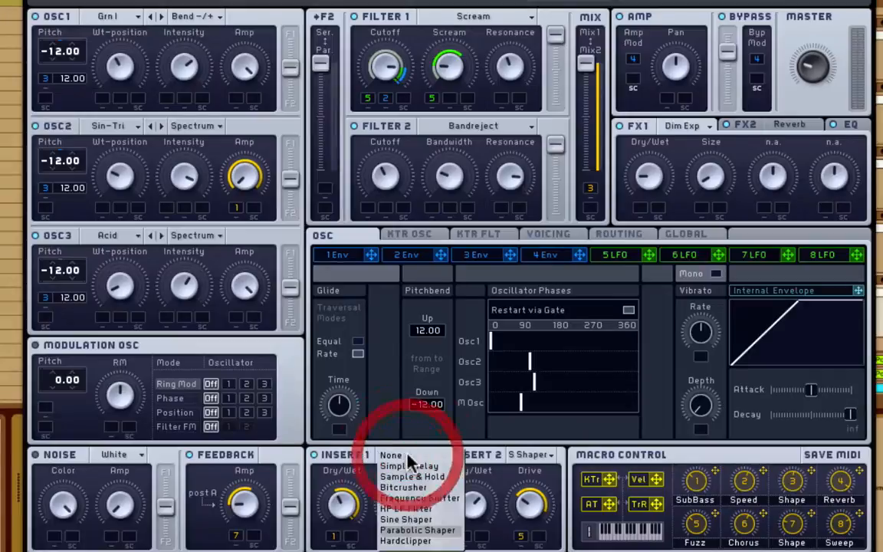
left_click(357, 461)
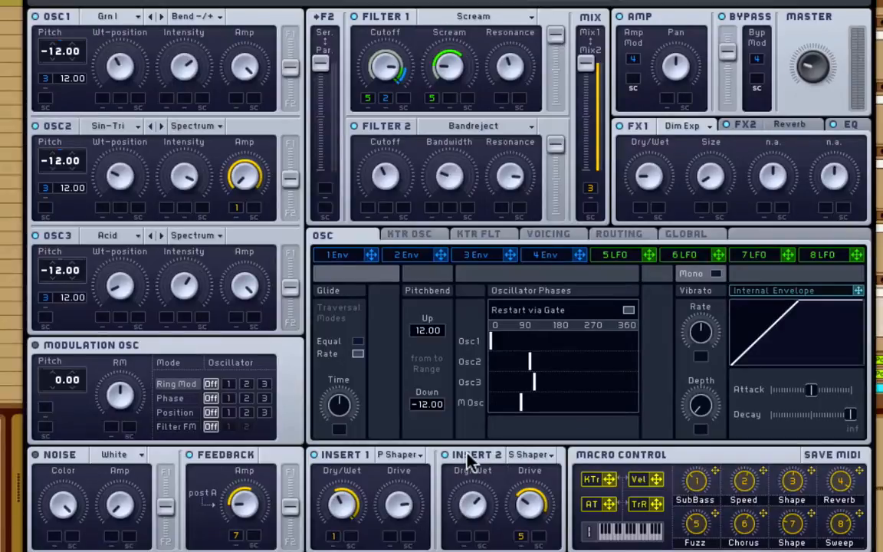
left_click(519, 457)
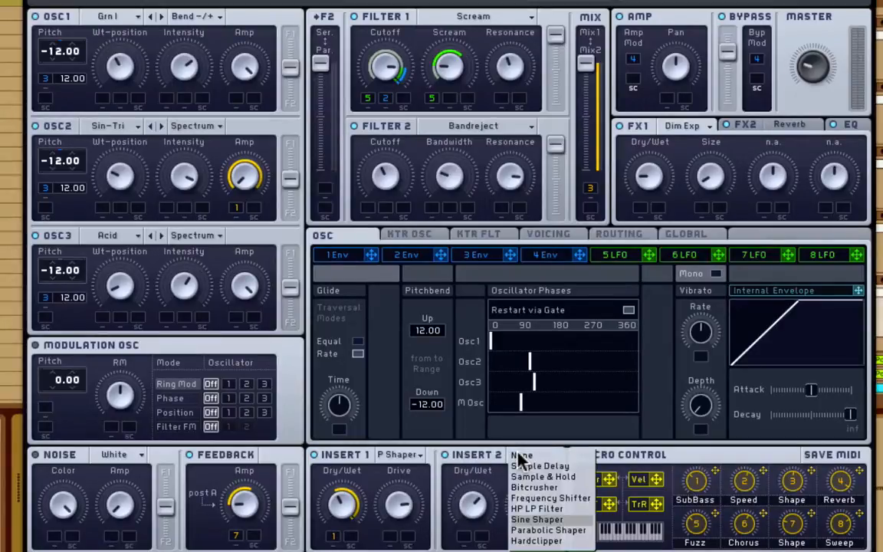
left_click(483, 473)
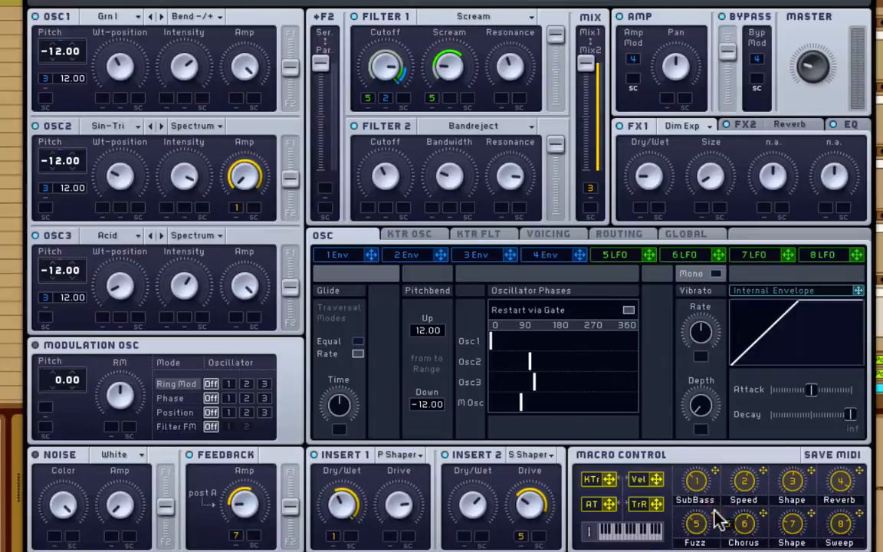
left_click(522, 535)
- Review the FX1 effect type, the FX2 Reverb's Dry/Wet modulation and the EQ settings
left_click(678, 129)
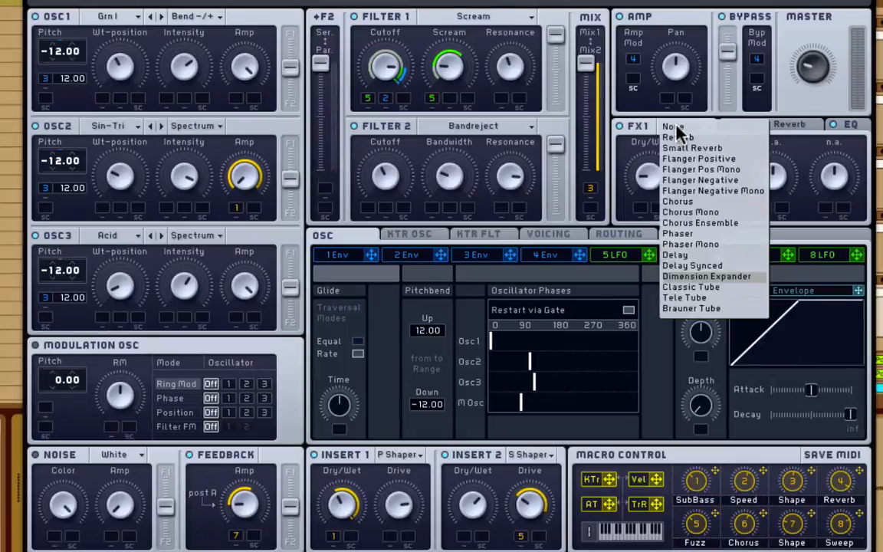
left_click(640, 130)
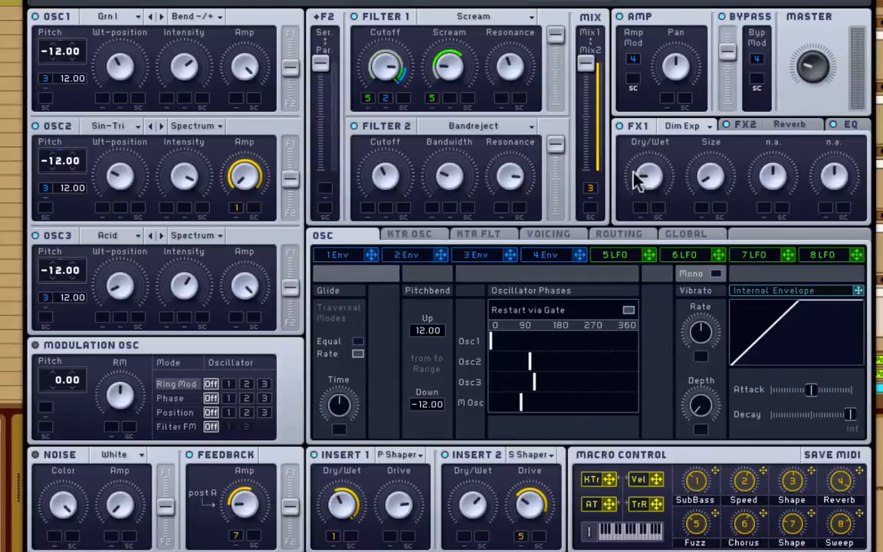
left_click(777, 128)
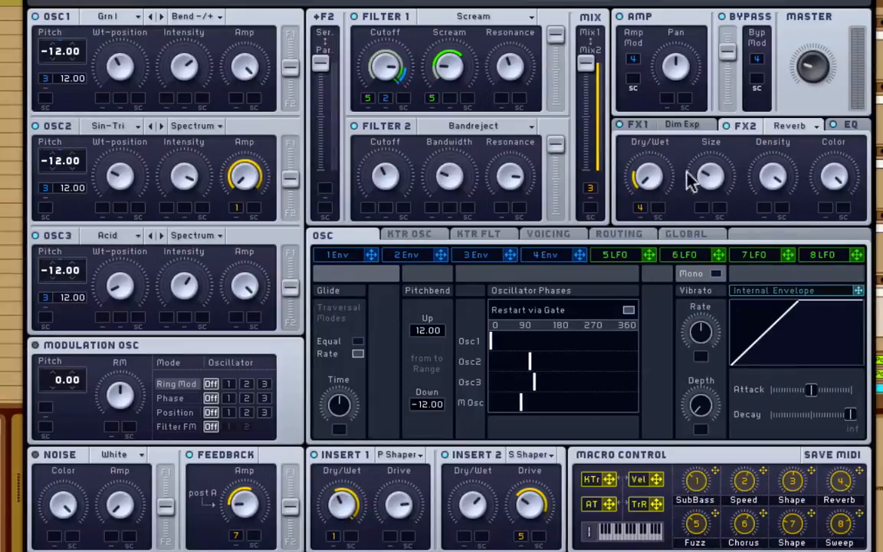
left_click(649, 178)
left_click_drag(650, 149, 653, 147)
left_click(654, 176)
left_click_drag(654, 180, 655, 196)
left_click(854, 126)
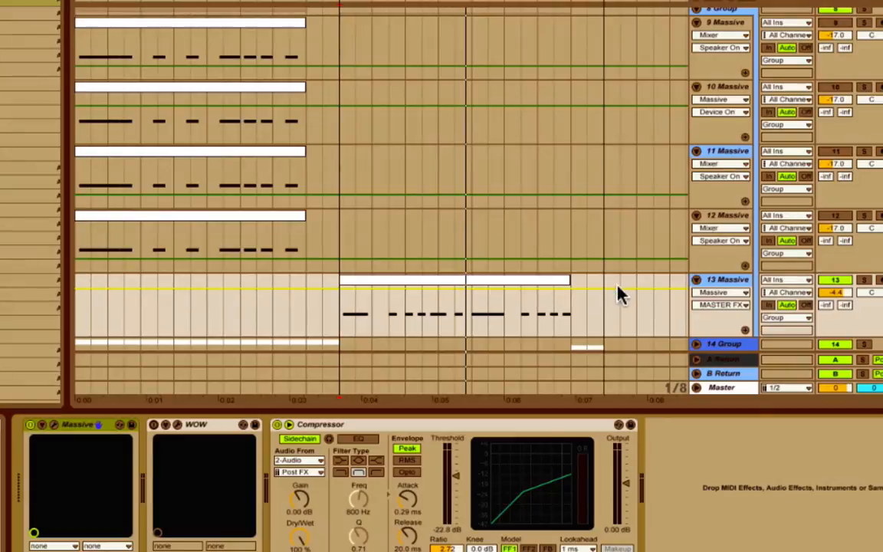
- In Ableton Live, audition the bass clip, enable the WOW device on the 13 Massive track and bring up its plug-in window
key("space")
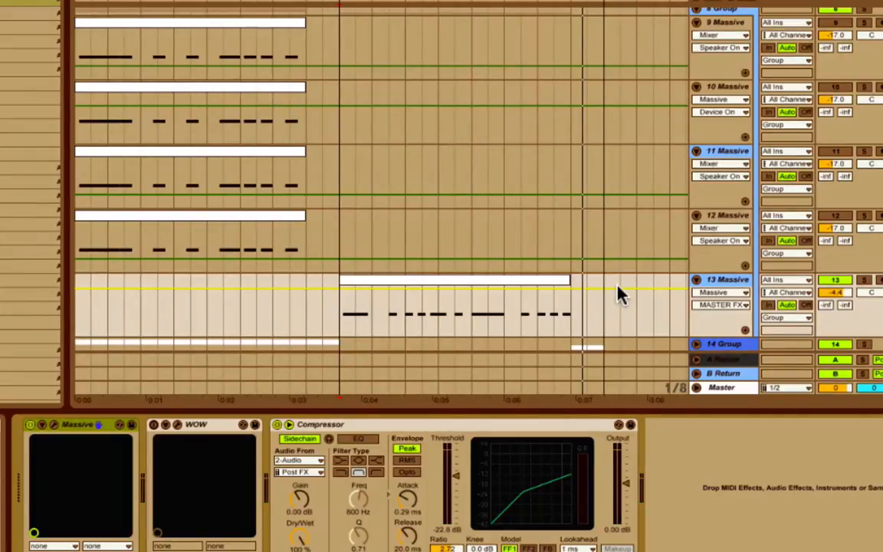
left_click(152, 428)
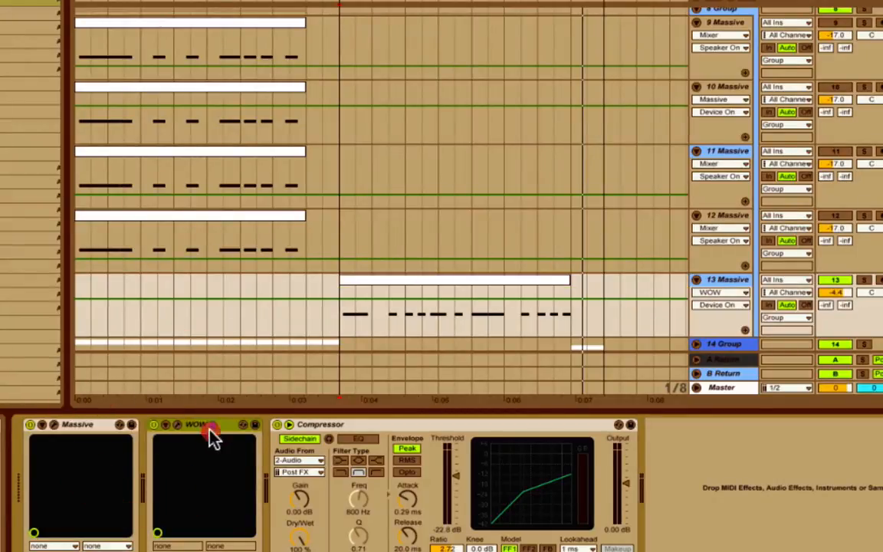
left_click(212, 438)
left_click(176, 426)
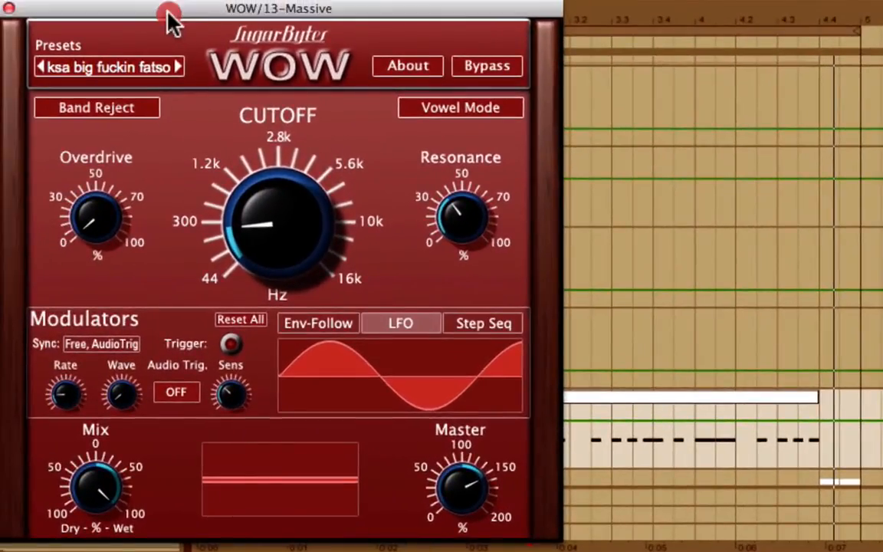
left_click_drag(168, 16, 242, 20)
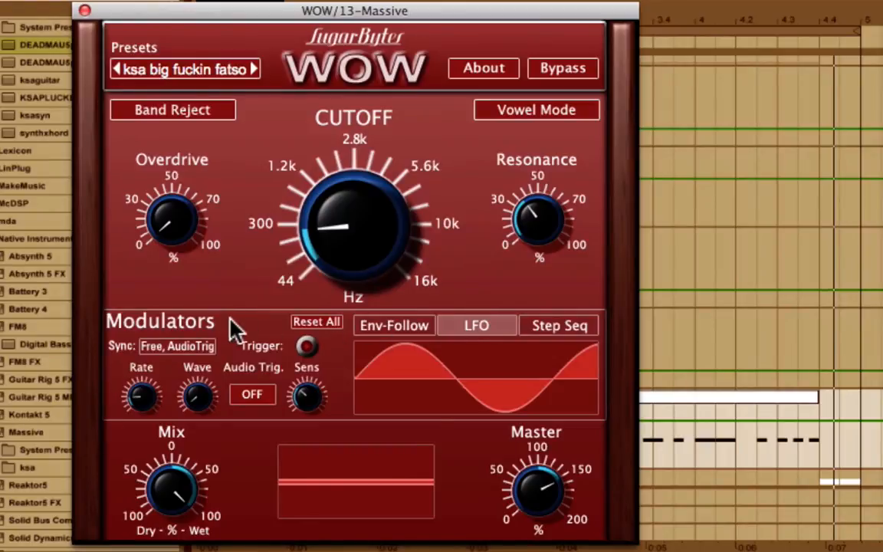
- Inspect the modulation mixer for WOW's Cutoff and close the plug-in window
left_click(328, 236)
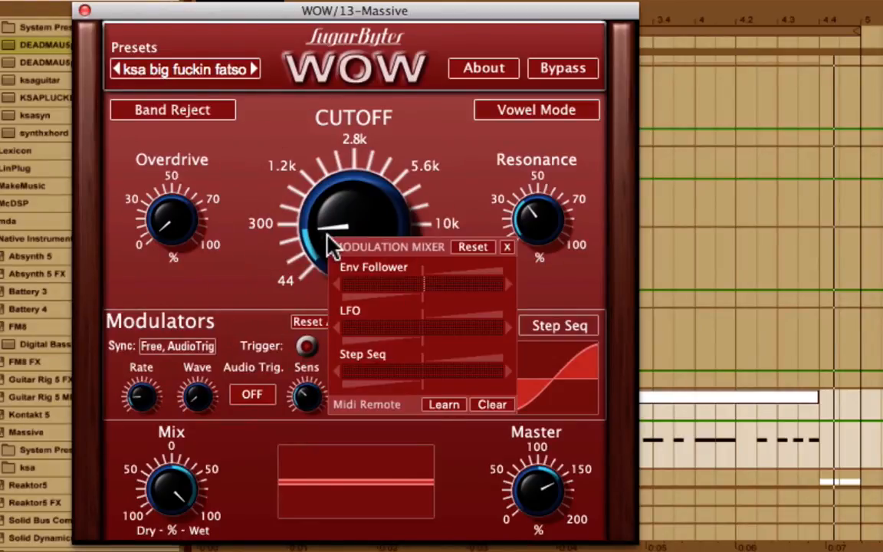
left_click(199, 269)
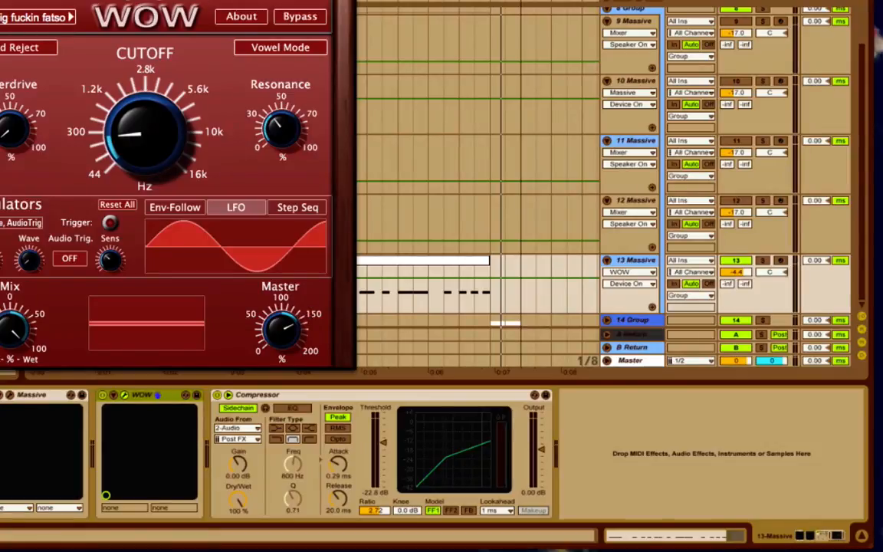
left_click(1, 2)
- Examine the sidechain Compressor on the 13 Massive track, toggle it for comparison and play back the bass clip
left_click(272, 286)
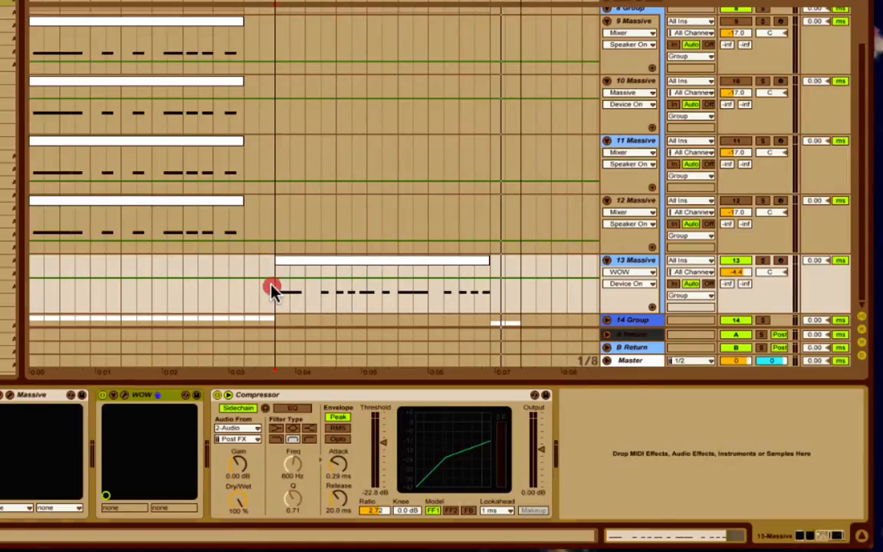
left_click(369, 399)
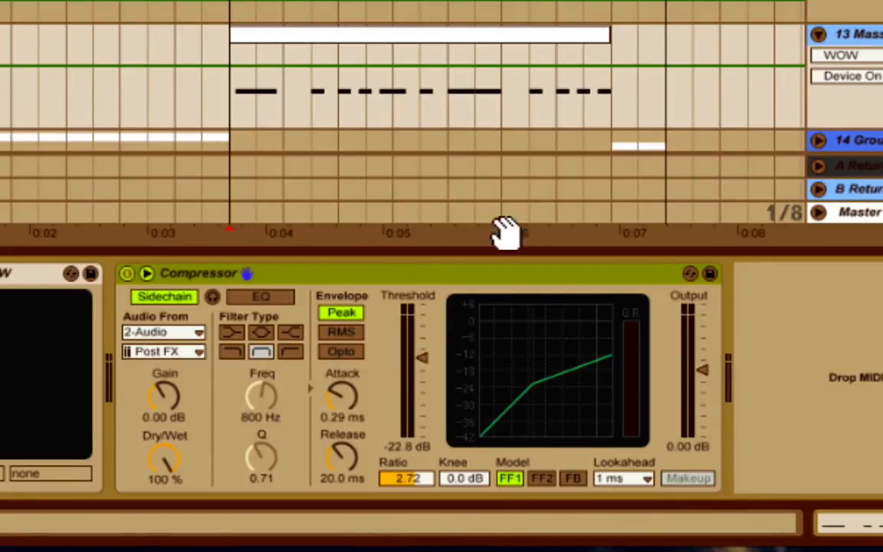
left_click(125, 273)
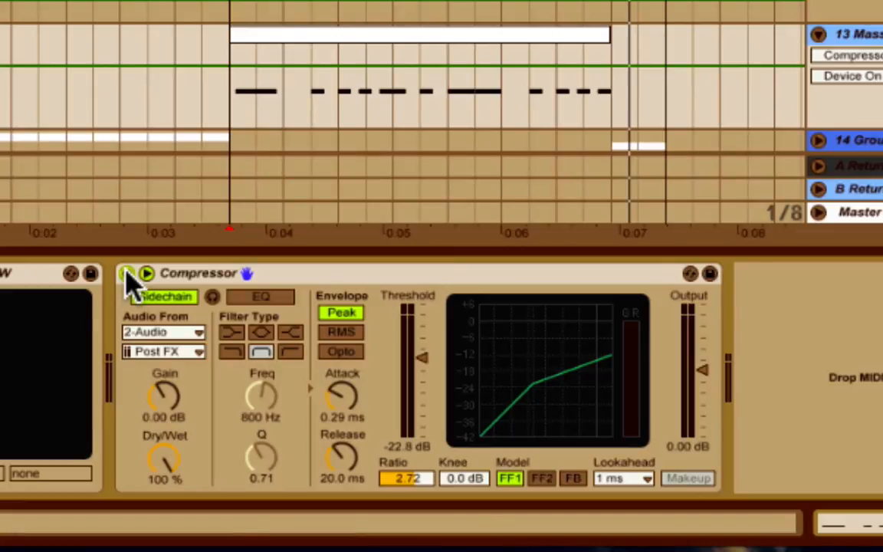
key("space")
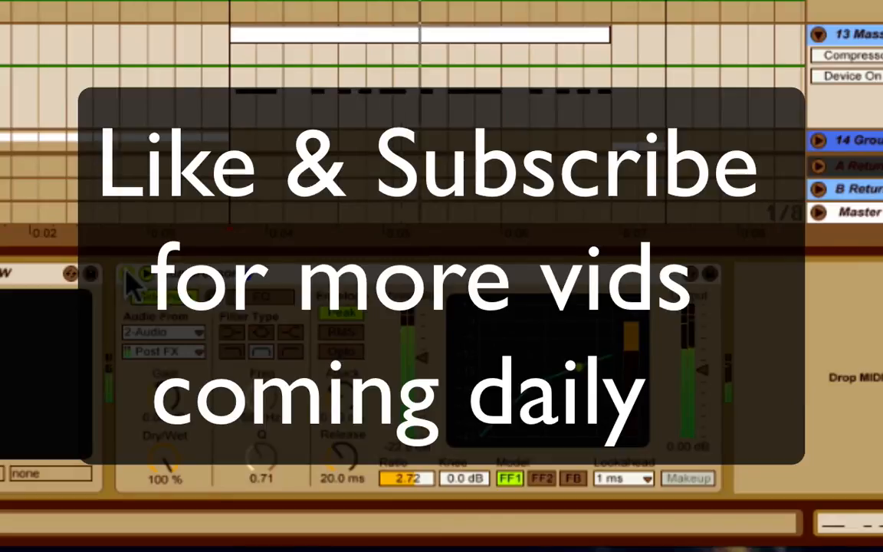